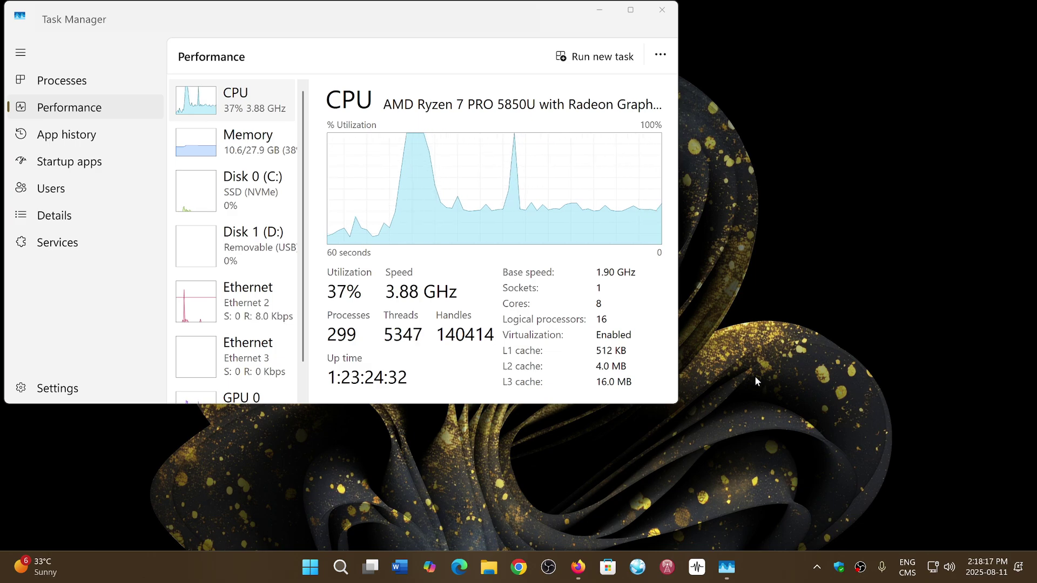
Switch to the Firefox window showing SpaceWeather.com's current-conditions page from the taskbar
left_click(578, 567)
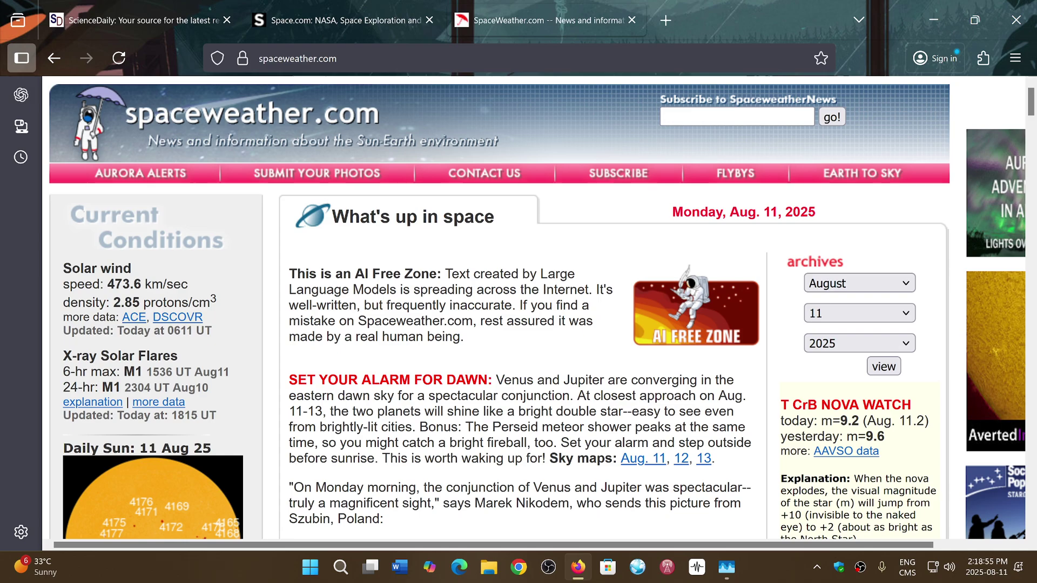
Return Task Manager's CPU performance view, at about 42% utilization, to the foreground
left_click(726, 567)
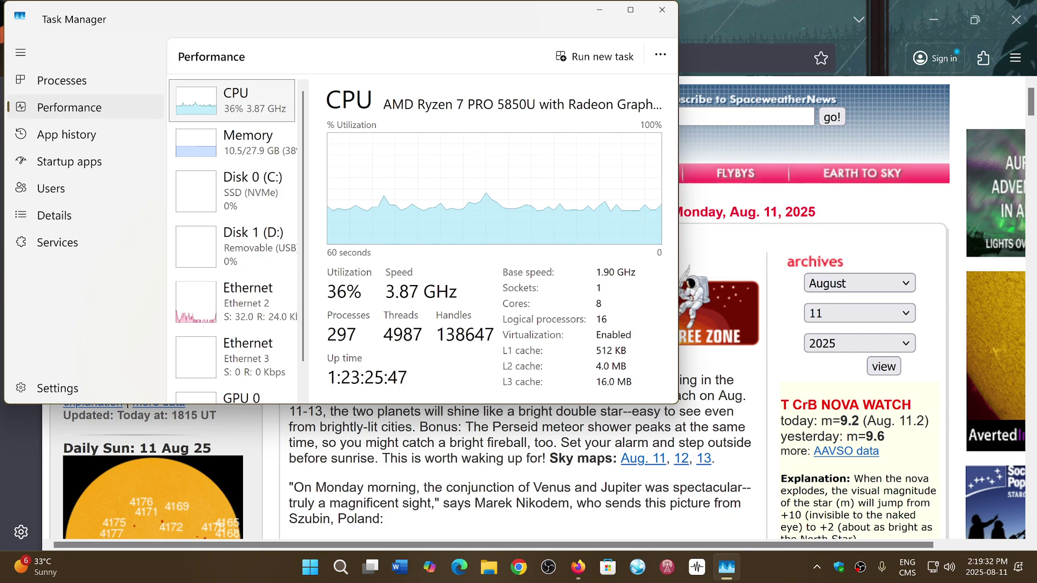
Maximize Task Manager at 44% CPU, then close it to reveal SpaceWeather.com
left_click(630, 9)
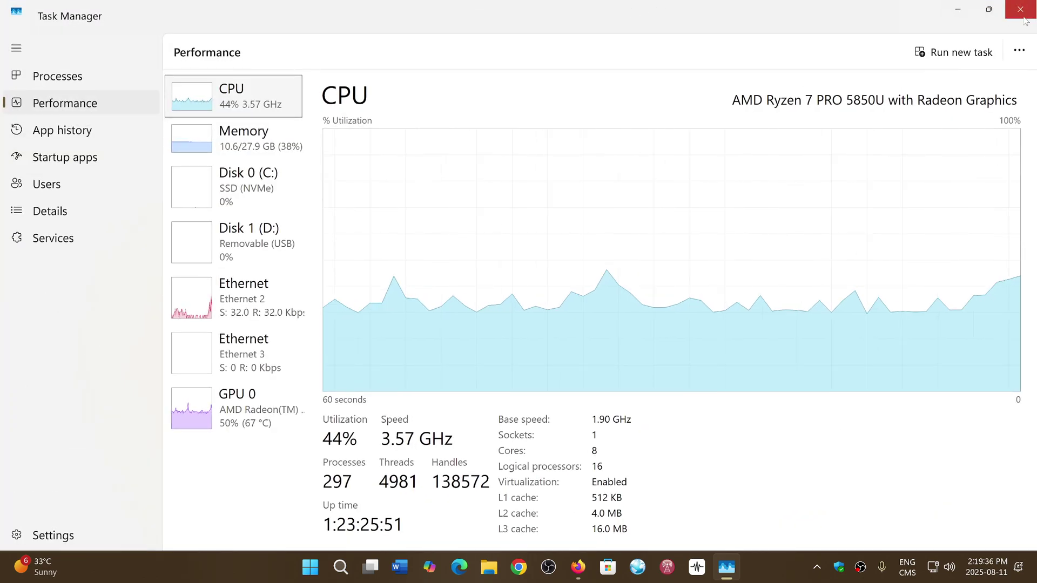
left_click(1022, 9)
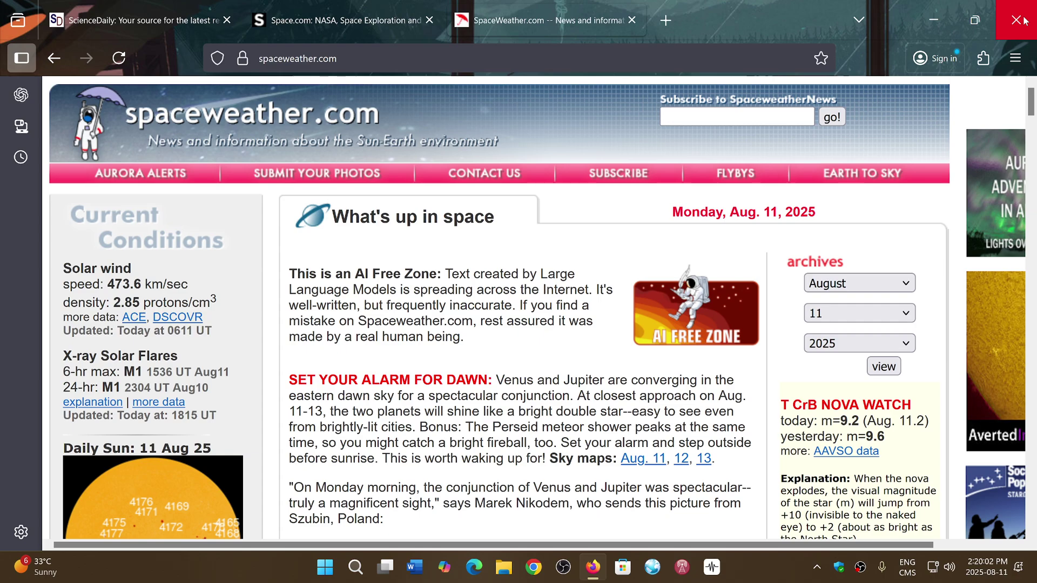
Close the Firefox SpaceWeather.com window, leaving the empty Windows desktop
left_click(1018, 20)
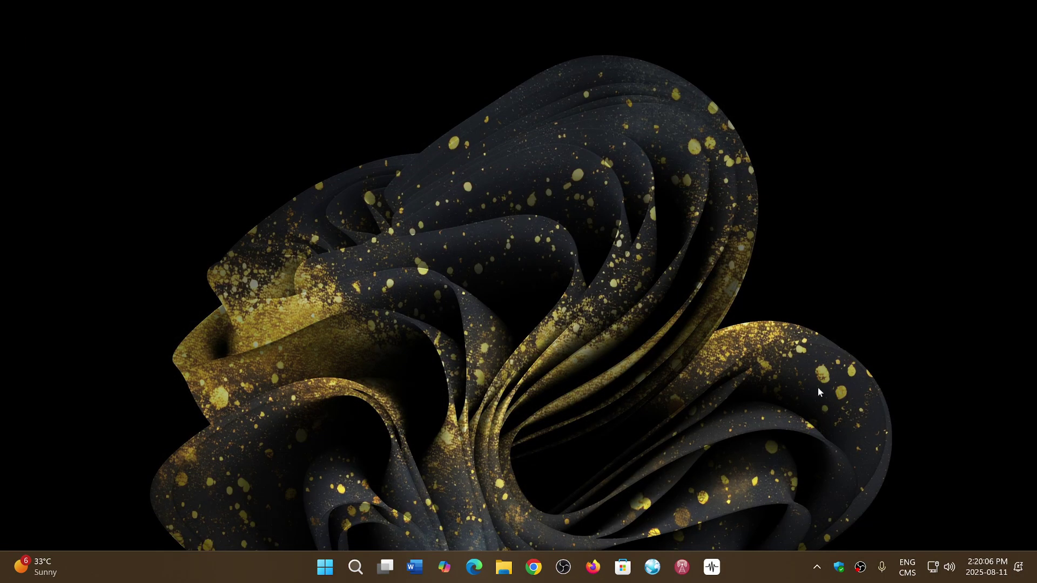